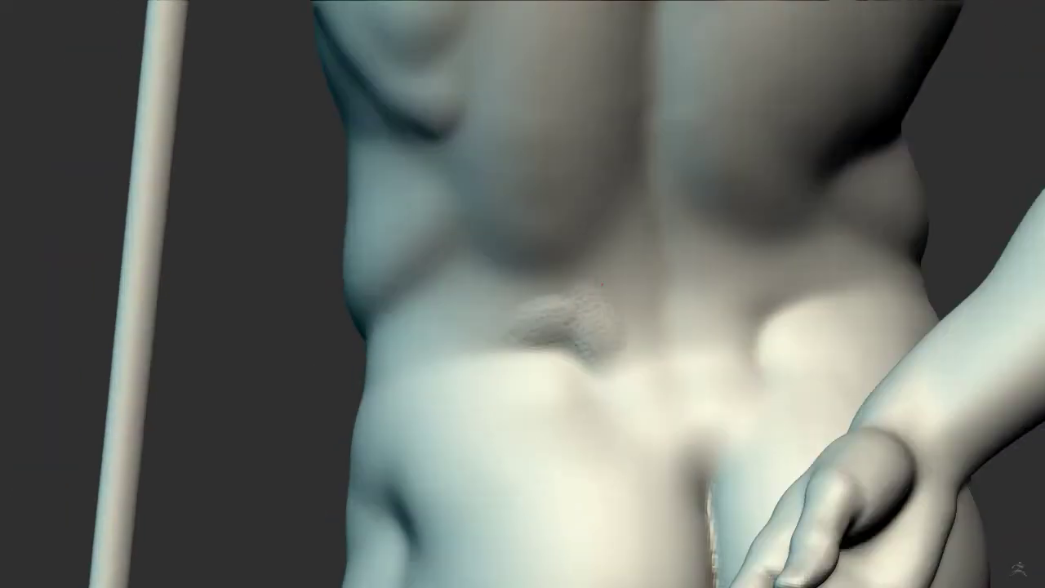
# Stroke a noise-alpha texture across the lower back above the hips to roughen and pit the skin.
pyautogui.moveTo(602, 284); pyautogui.dragTo(712, 308)
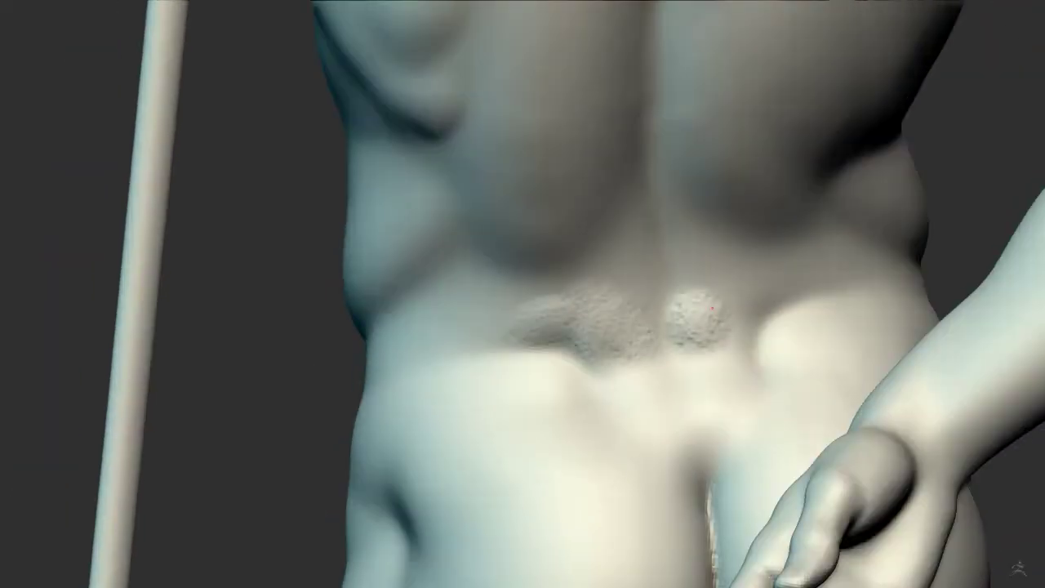